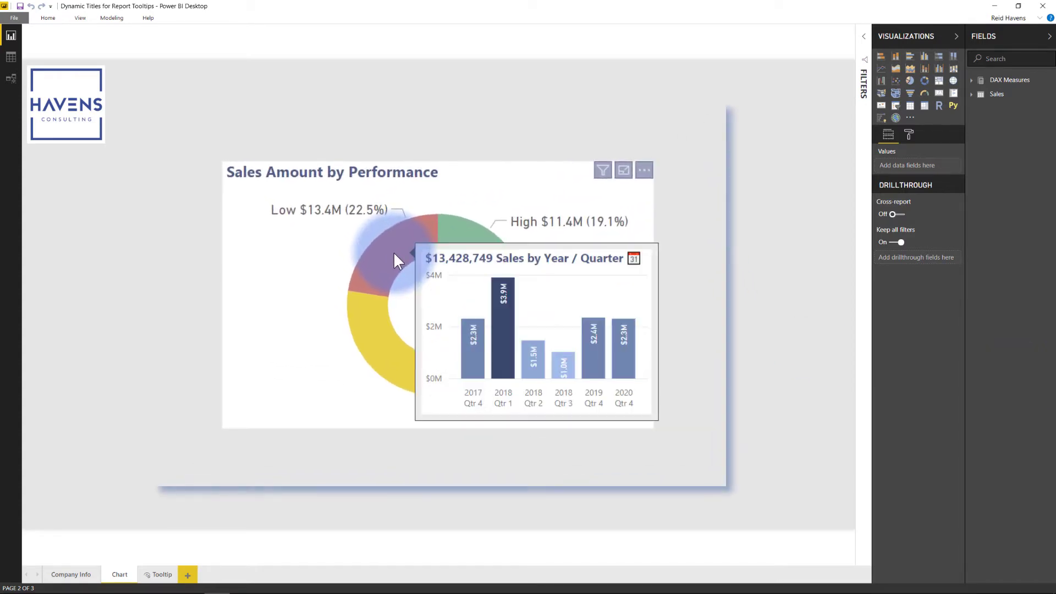
Step: On the Tooltip page, select the bar chart and expand its Title format settings
mouse_move(457, 235)
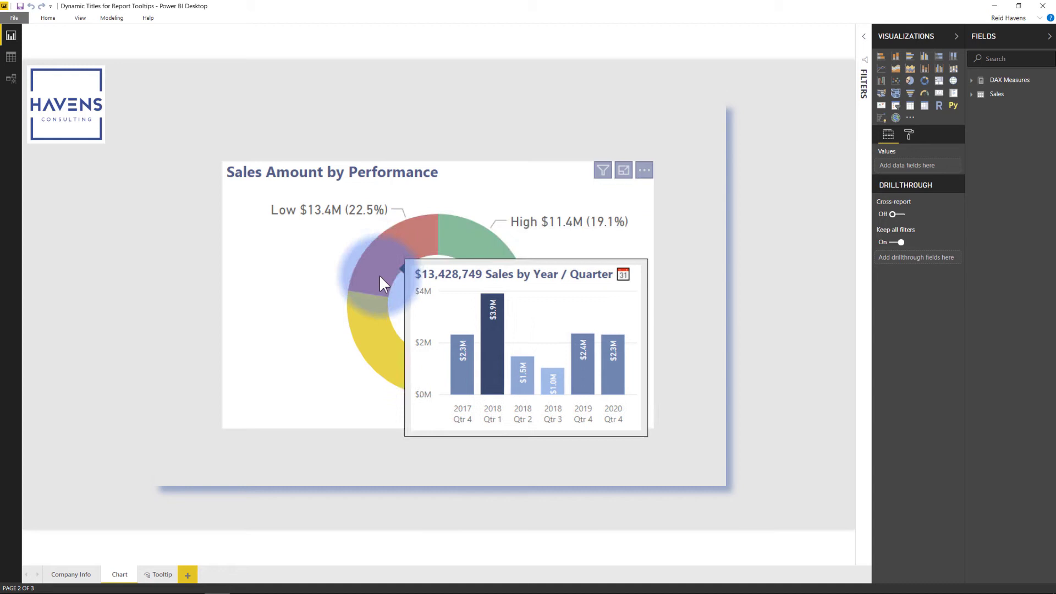
mouse_move(379, 306)
mouse_move(372, 268)
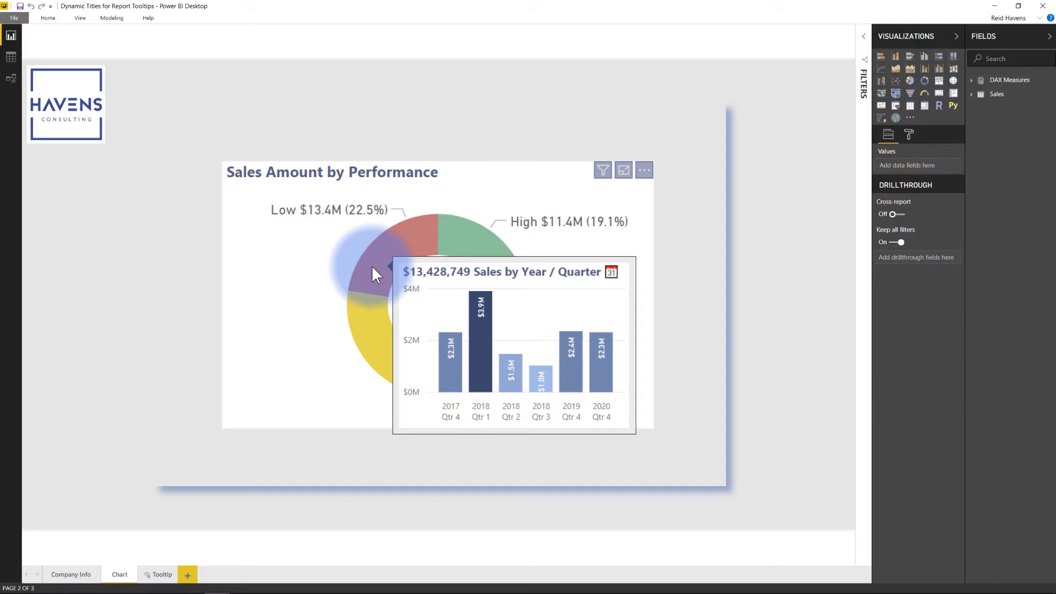
left_click(167, 572)
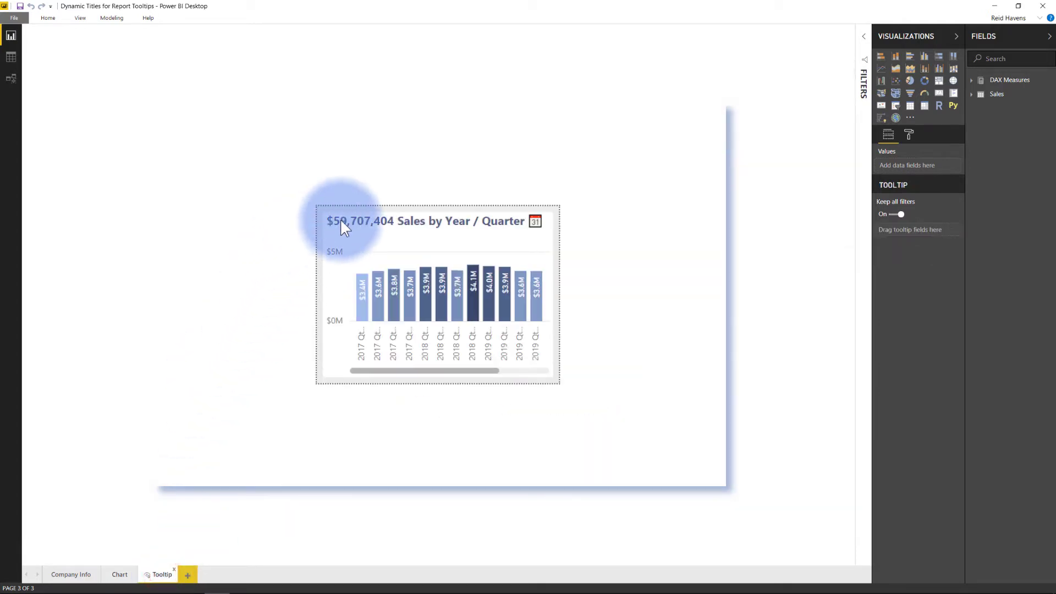
left_click(343, 226)
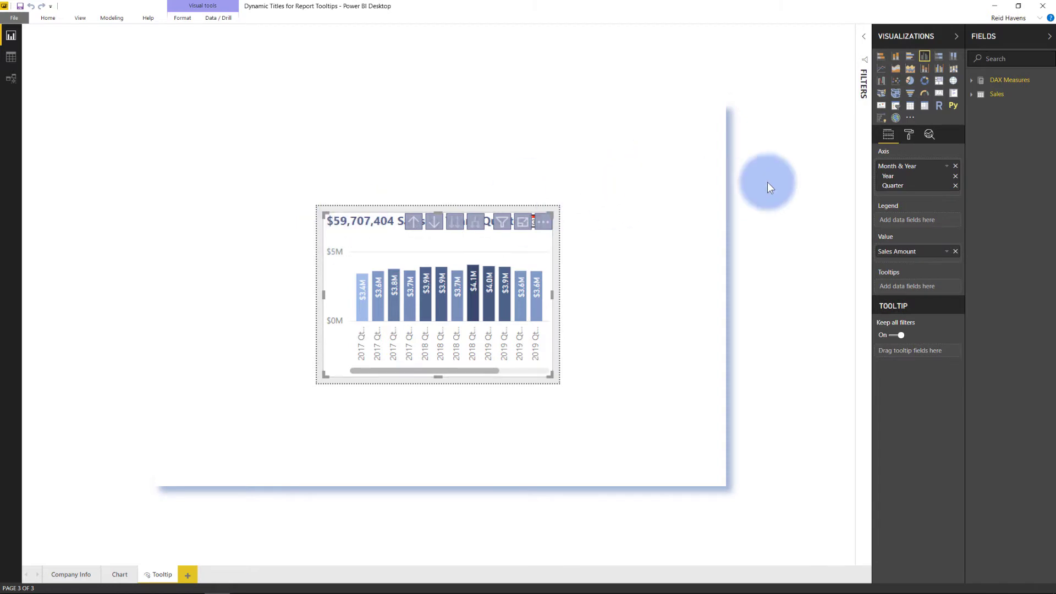
left_click(871, 163)
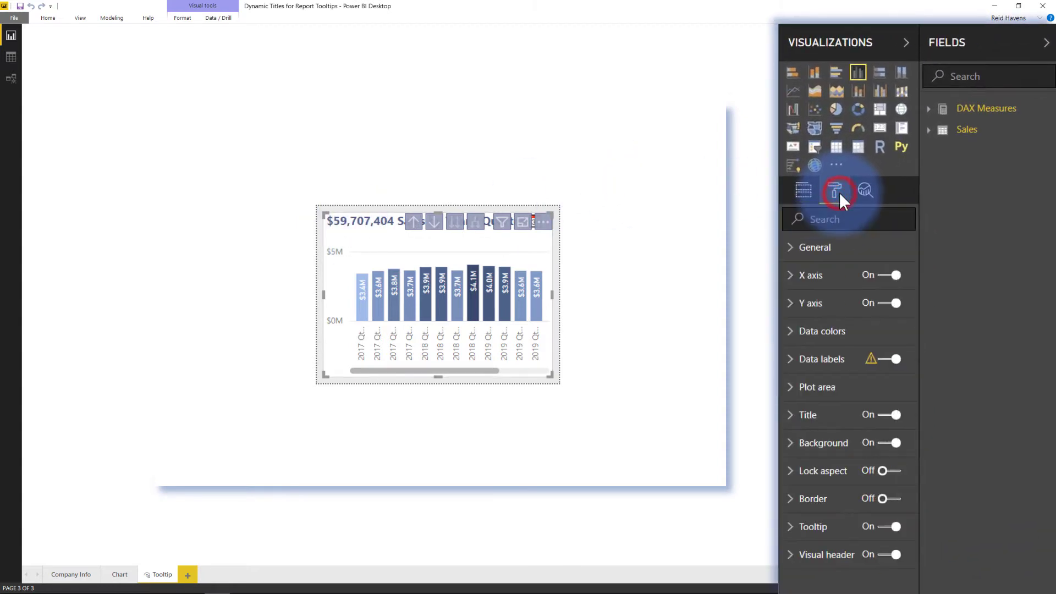
left_click(798, 422)
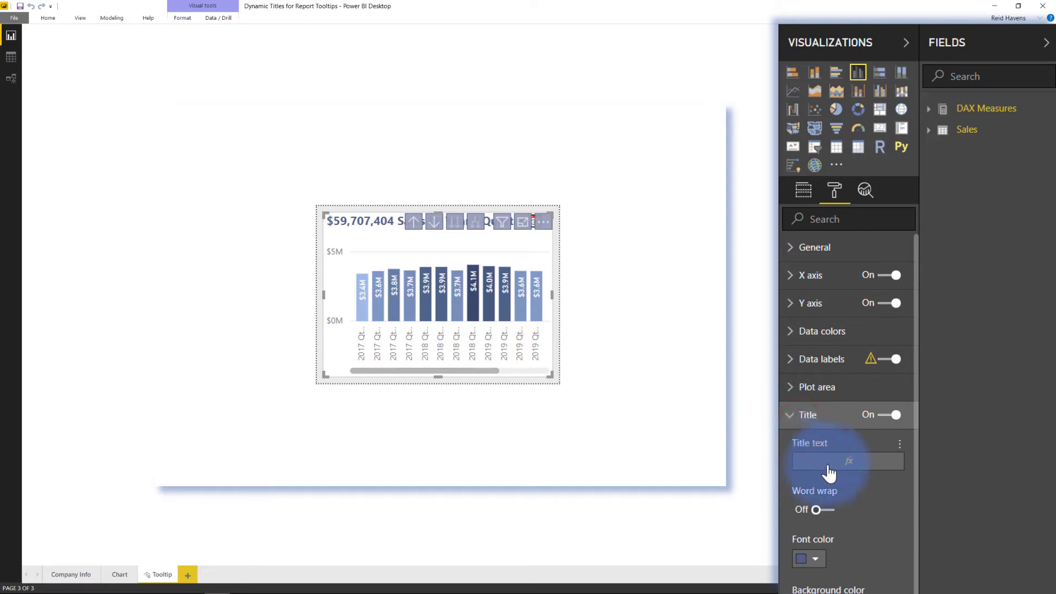
Step: Revert the title text to default, enter 'Title', then start conditional formatting for it
left_click(902, 443)
left_click(919, 465)
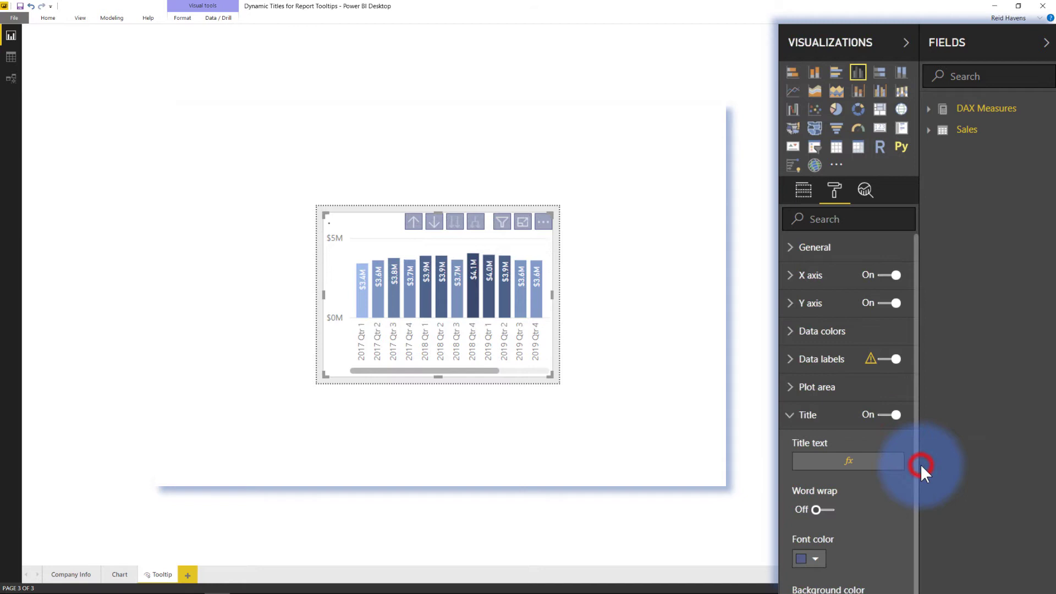
left_click(842, 461)
type("Ti")
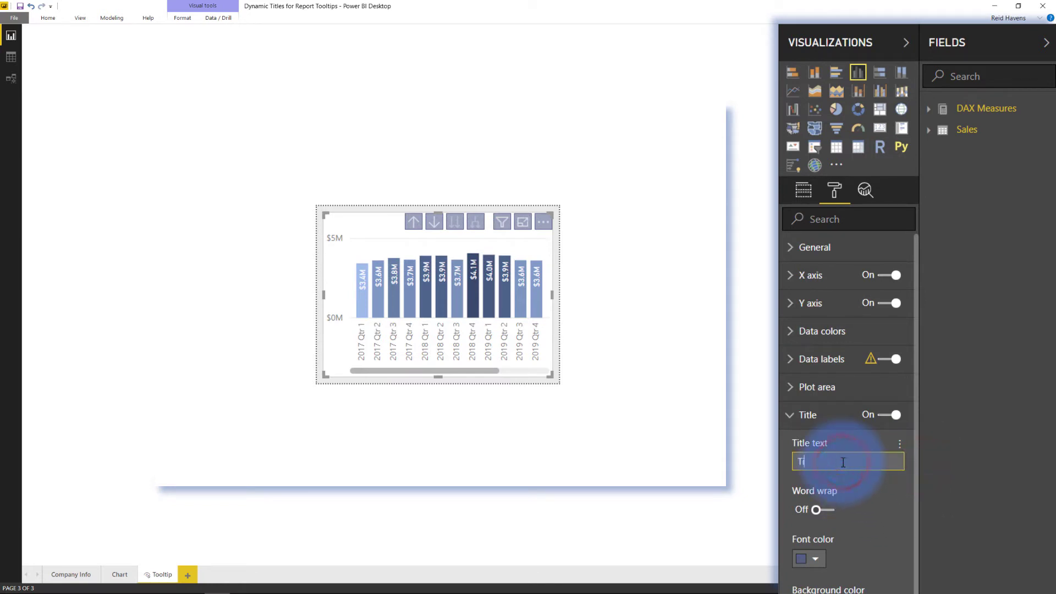
type("tle")
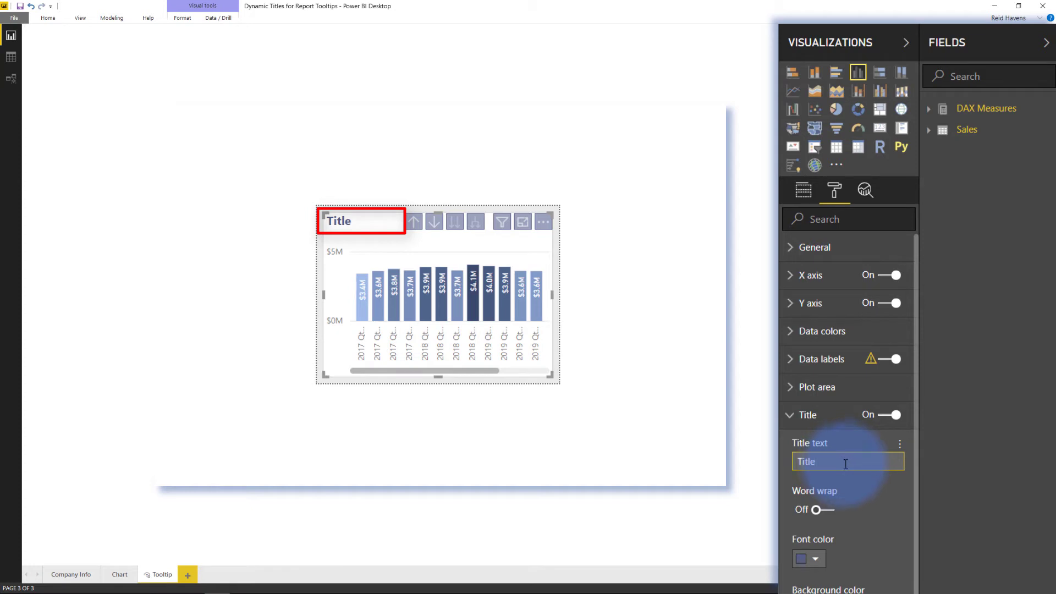
left_click(900, 446)
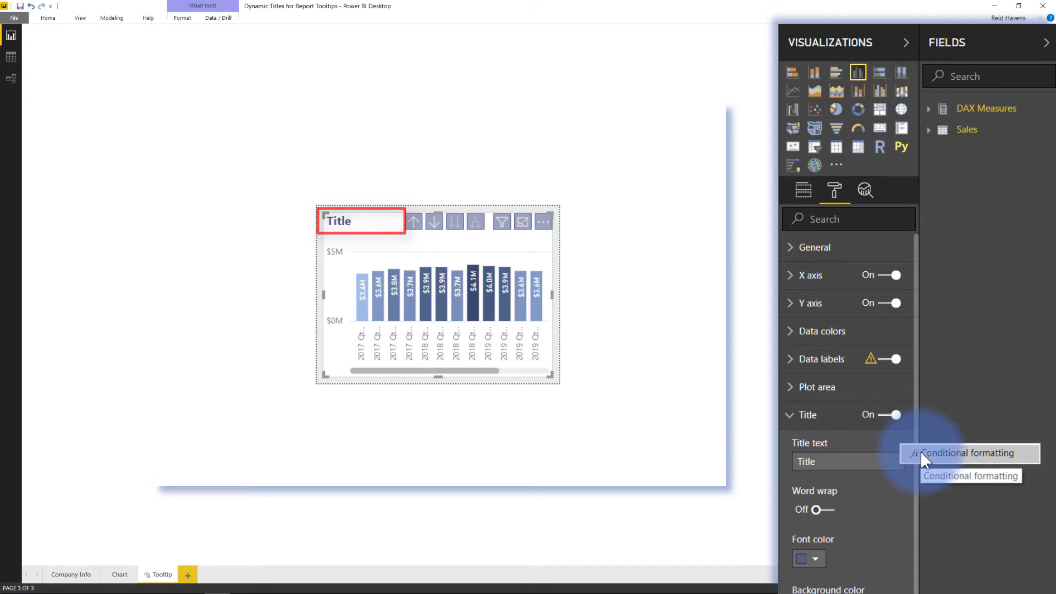
left_click(920, 452)
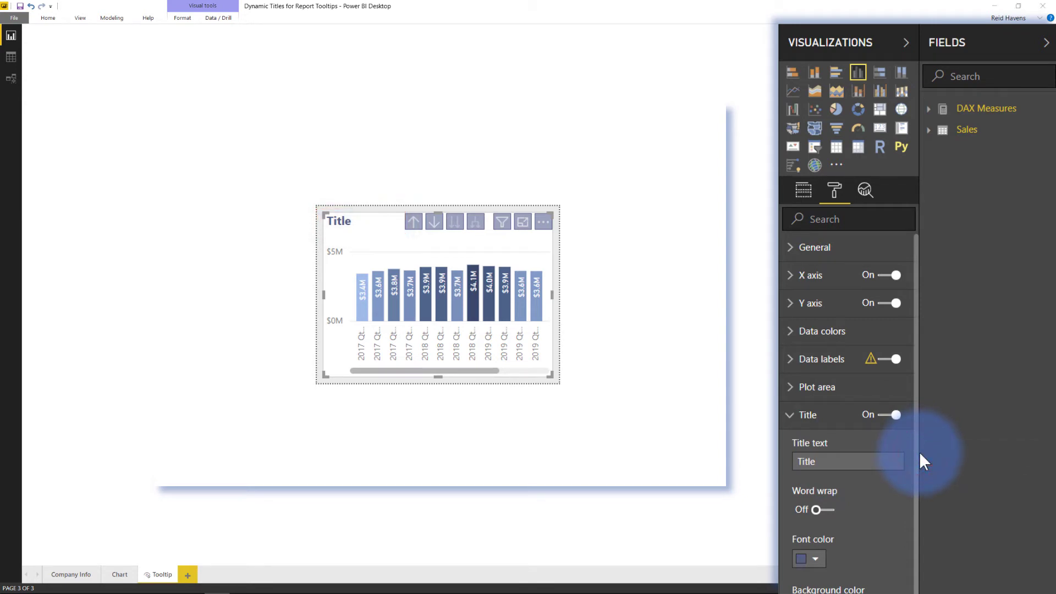
Step: Base the title text on the Sales Amount Quarter Title measure, found by searching 'title'
left_click(266, 182)
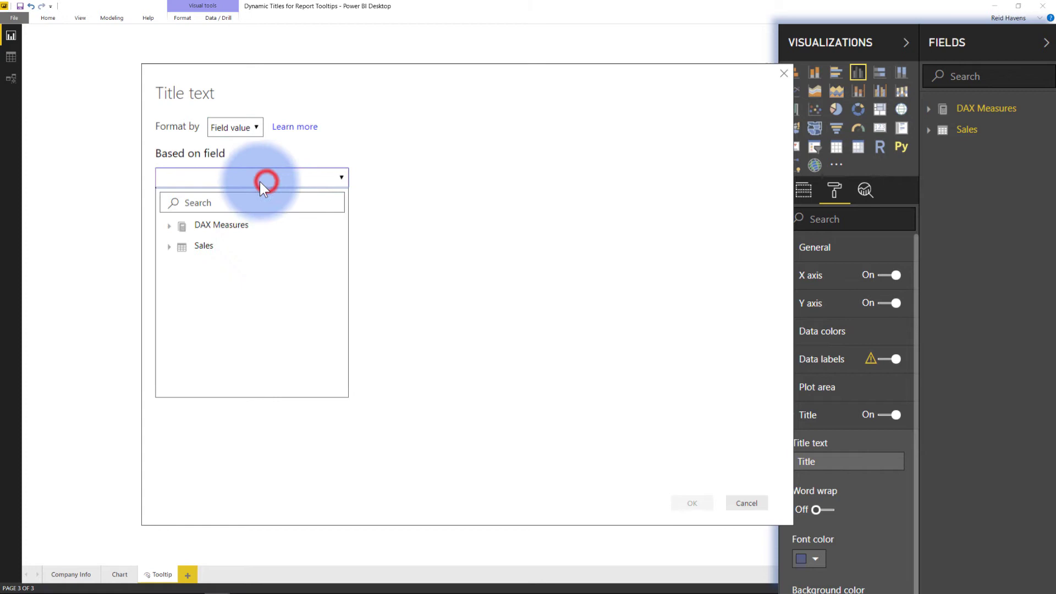
left_click(213, 202)
type("title")
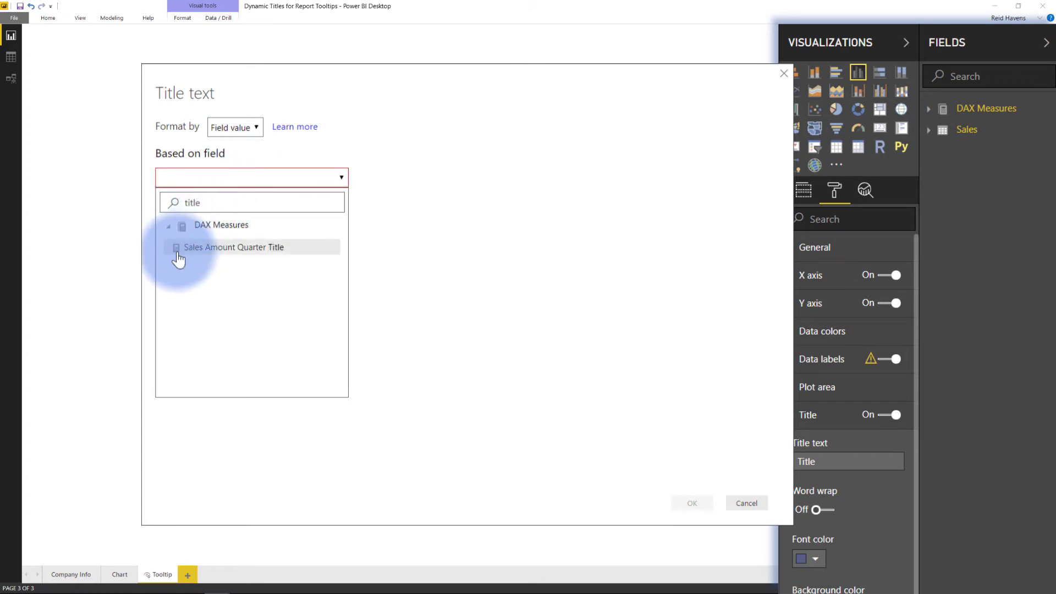
left_click(243, 248)
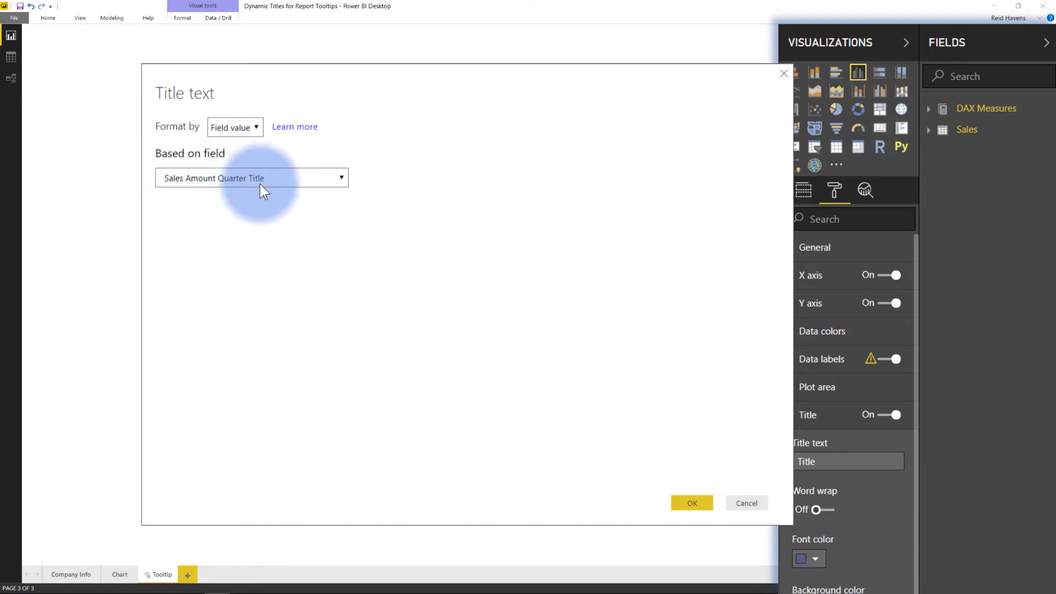
left_click(681, 504)
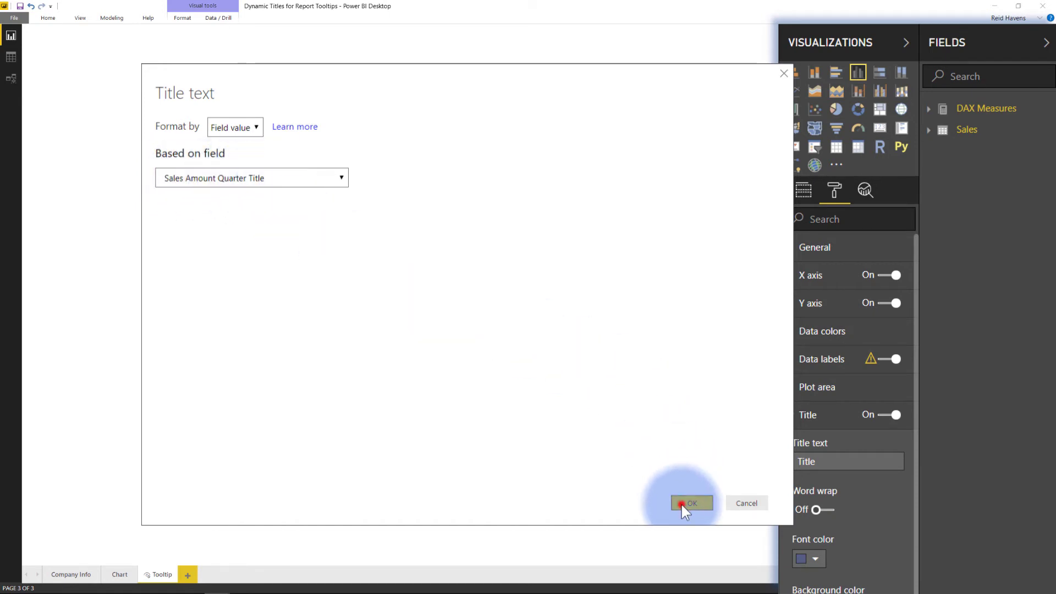
Step: Expand DAX Measures in a widened Fields pane and select Sales Amount Quarter Title
left_click(671, 348)
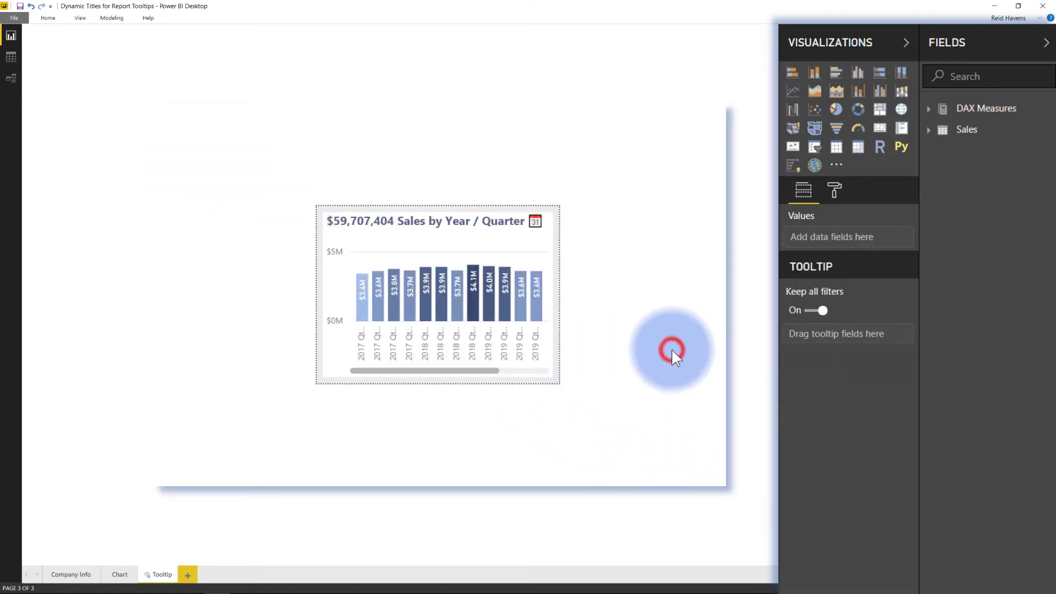
left_click(930, 110)
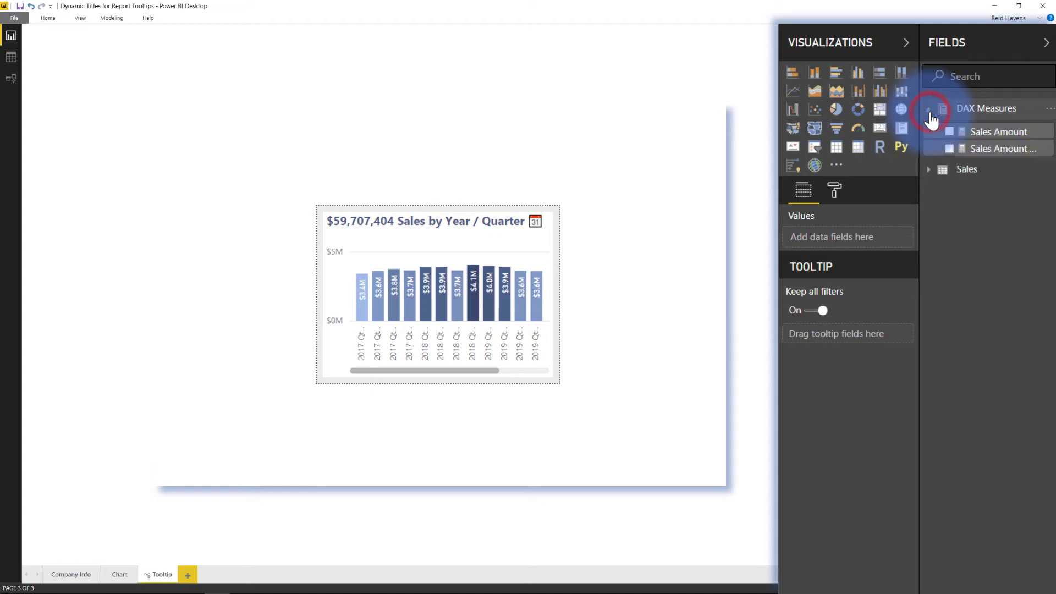
left_click_drag(905, 121, 807, 130)
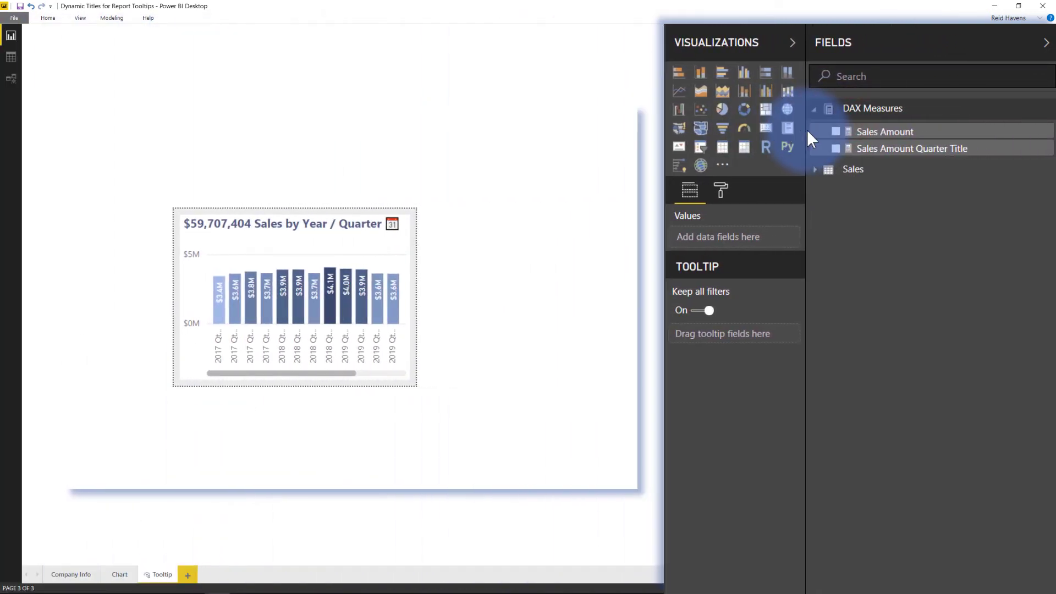
left_click(886, 149)
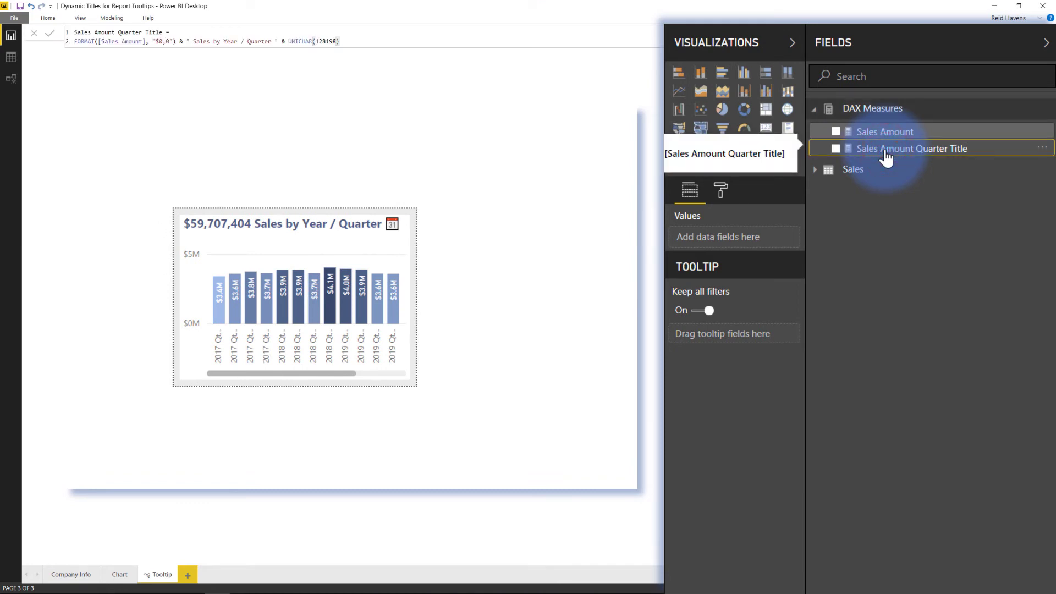
left_click(506, 30)
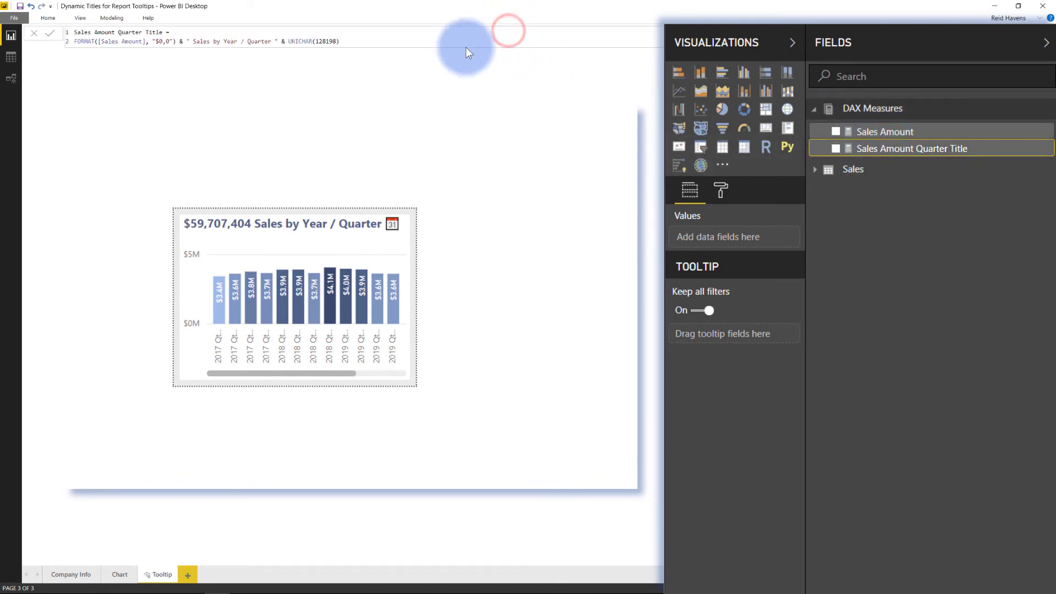
scroll(469, 34, "up", 3)
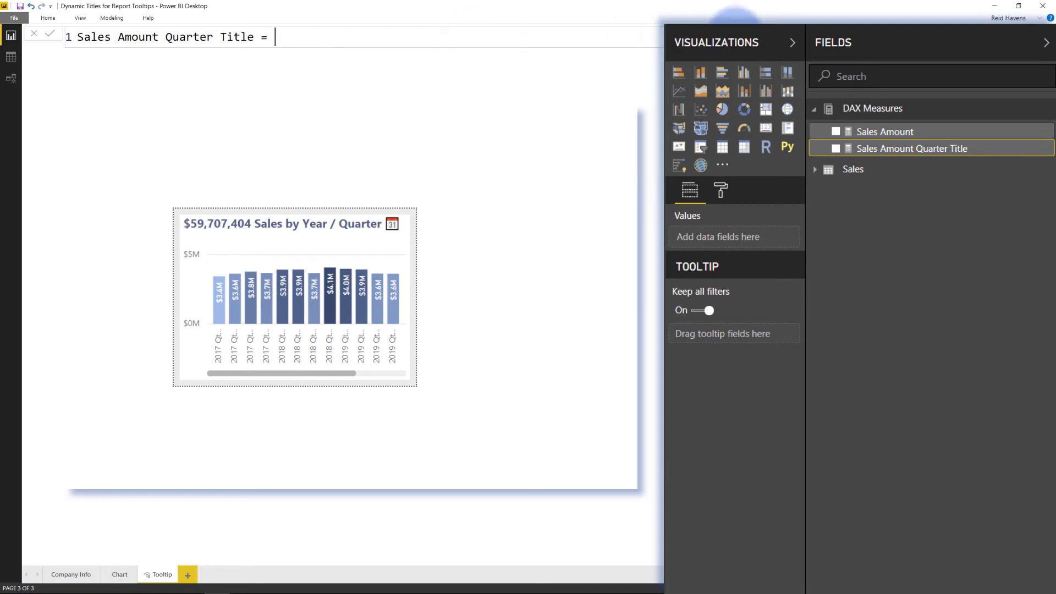
left_click(663, 37)
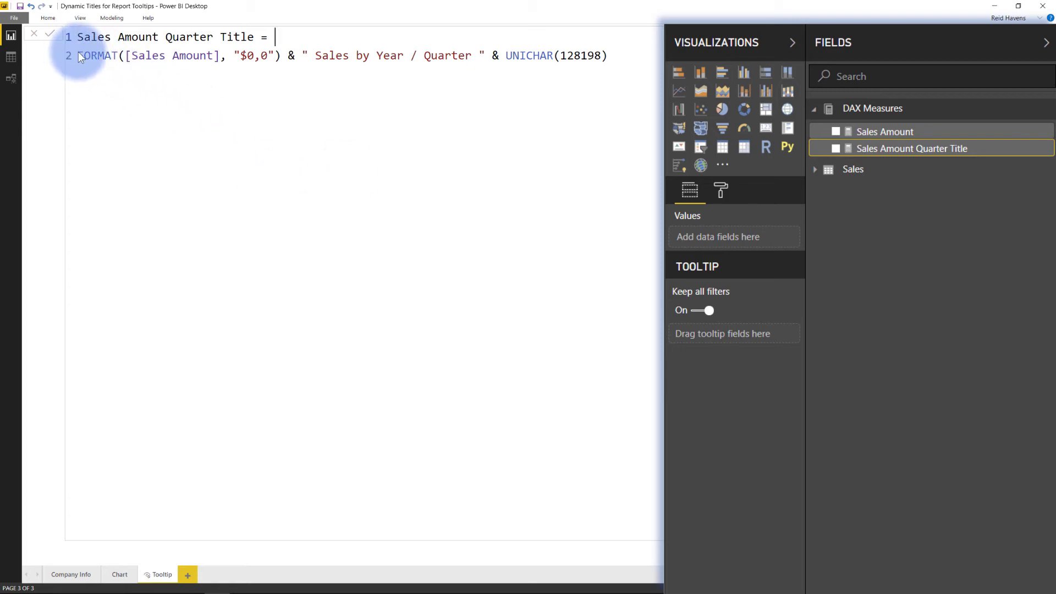
left_click_drag(79, 57, 608, 53)
left_click(290, 104)
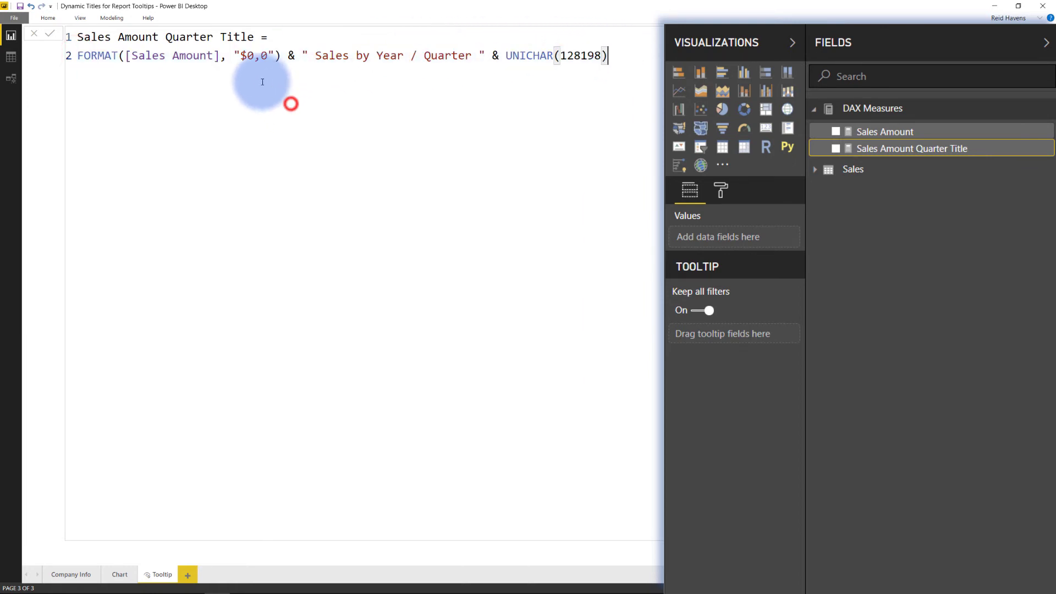
left_click_drag(274, 55, 77, 55)
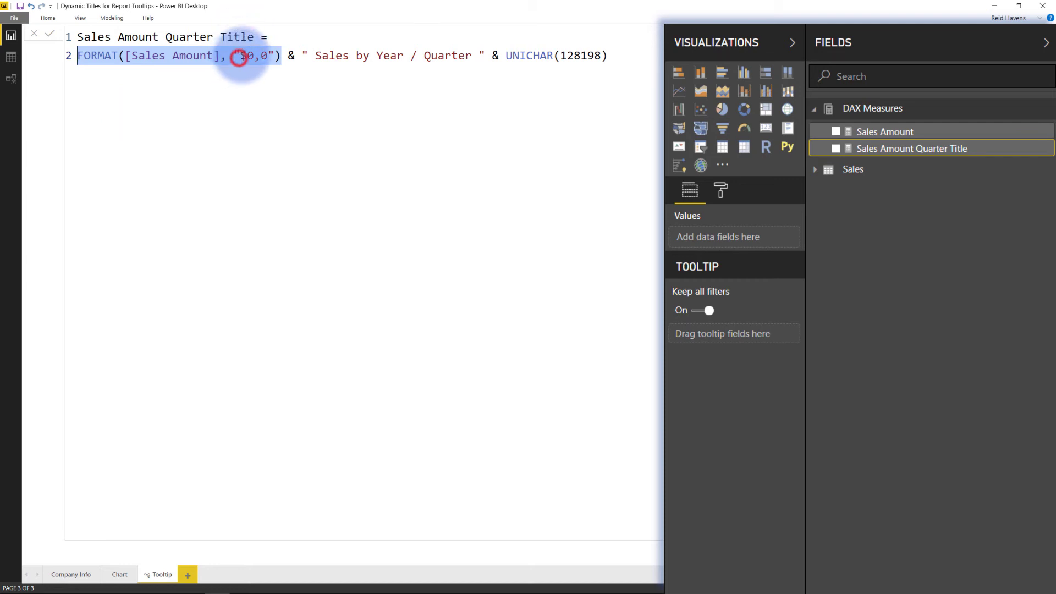
left_click(275, 56)
left_click(281, 55)
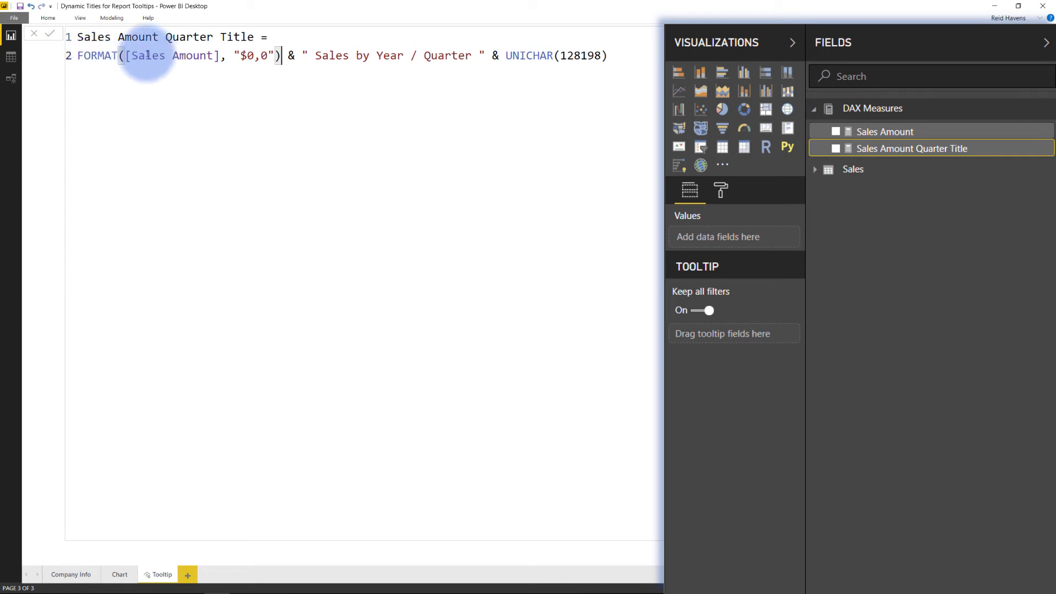
left_click(289, 55)
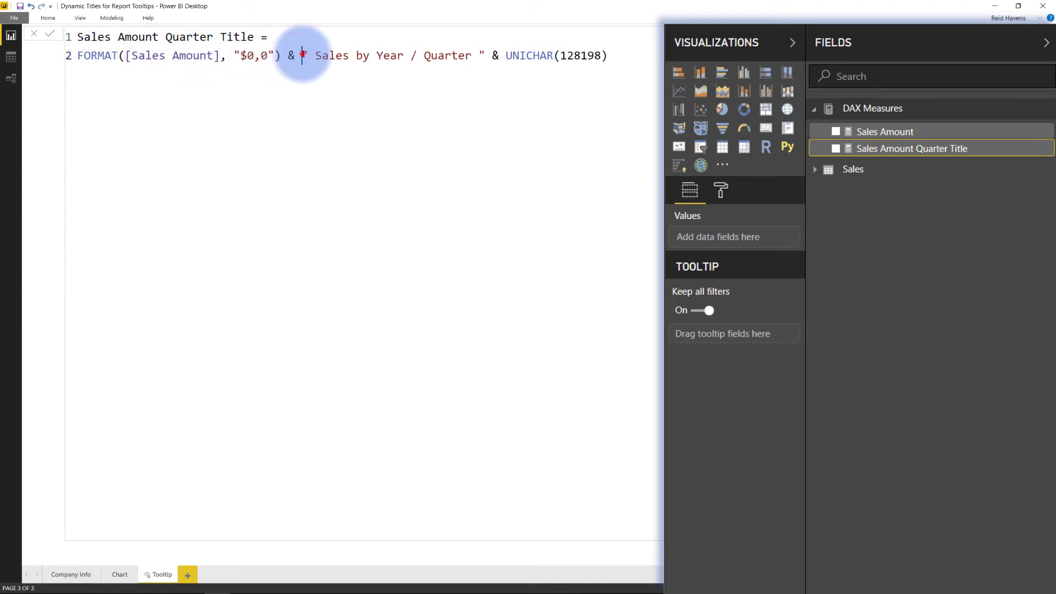
left_click_drag(302, 56, 403, 55)
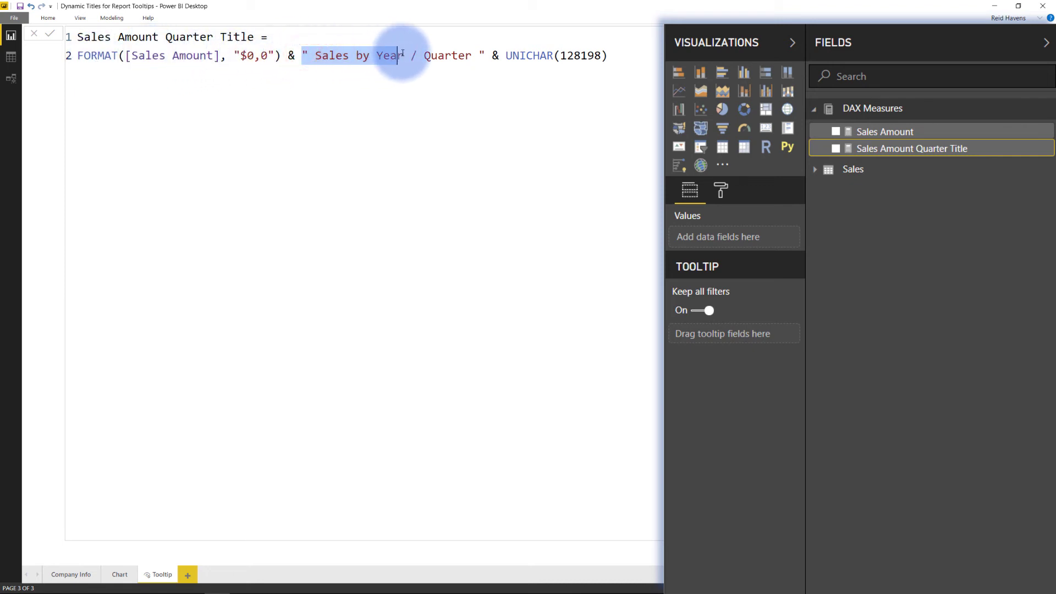
left_click(336, 55)
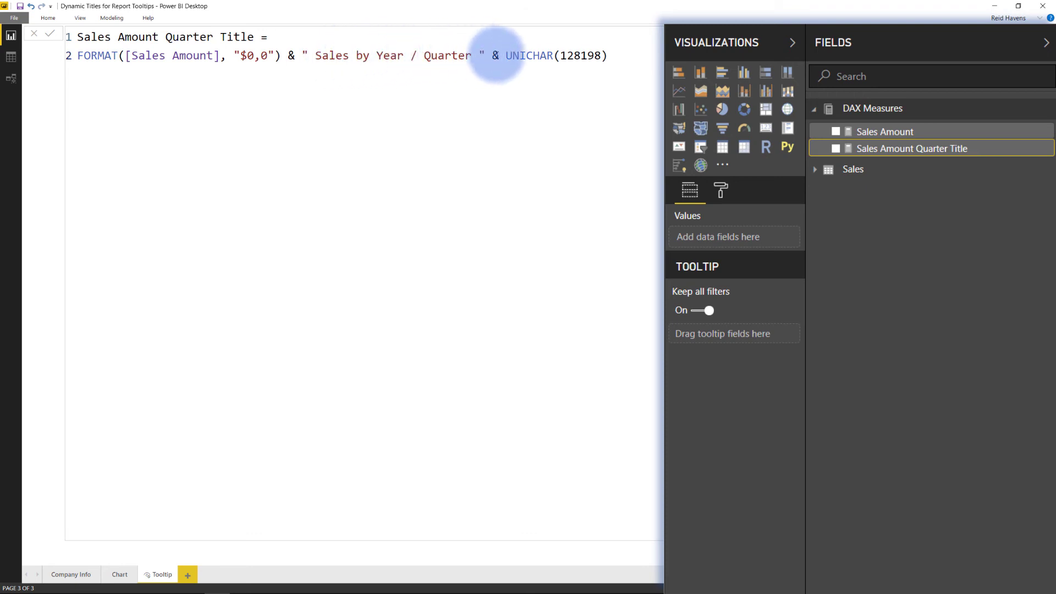
left_click_drag(500, 55, 609, 55)
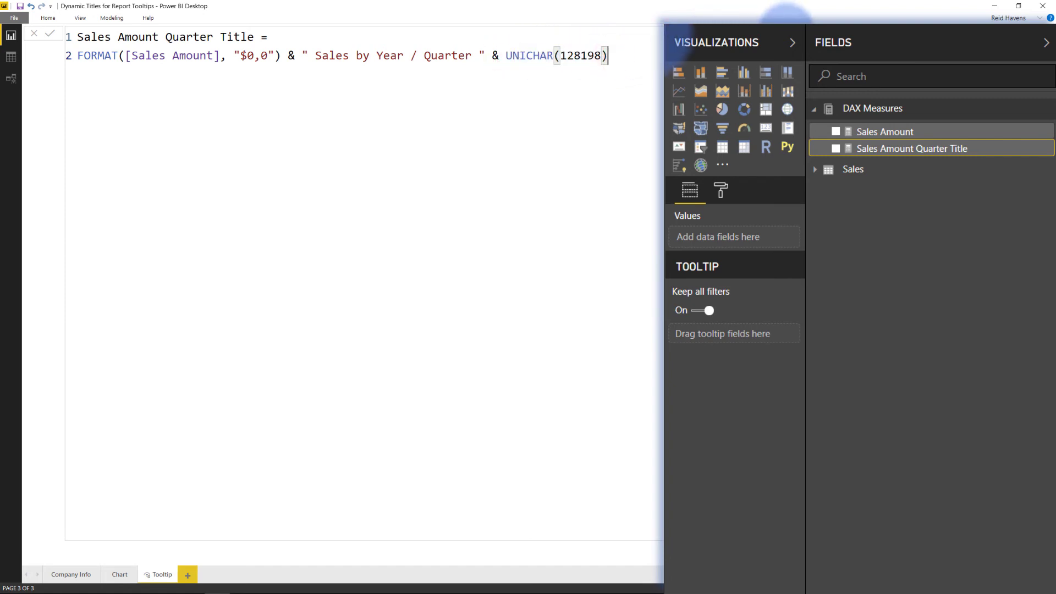
left_click(661, 144)
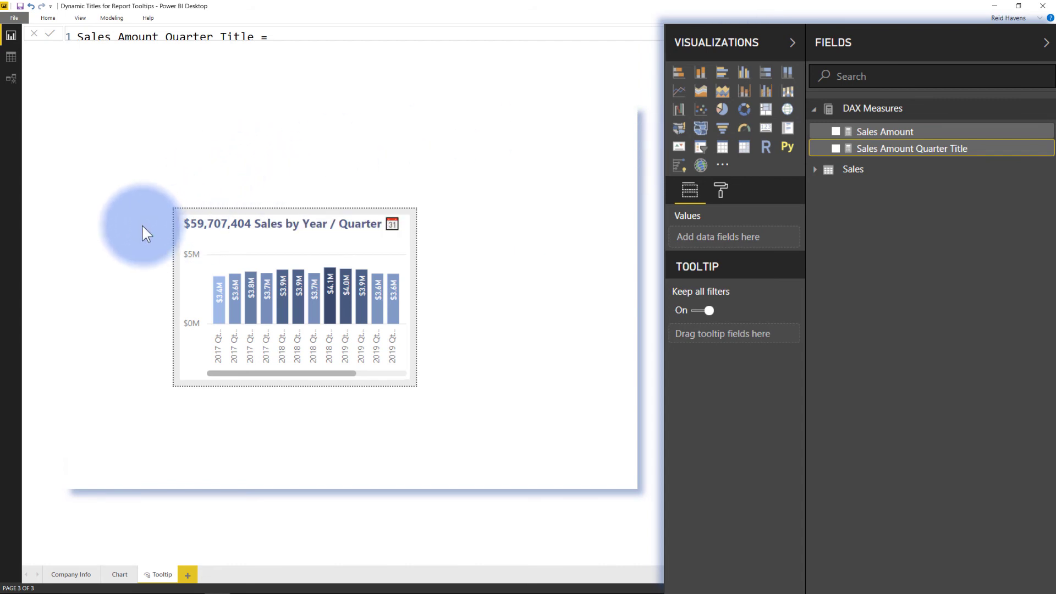
Step: On the Chart page, preview tooltips for the High, Medium and Low donut slices
left_click(120, 575)
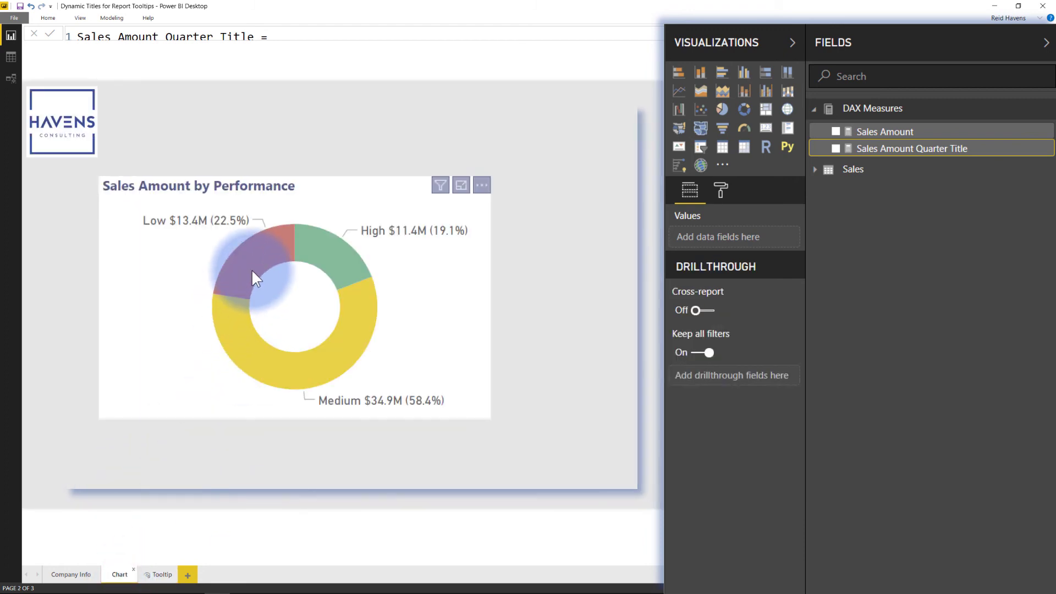
mouse_move(313, 253)
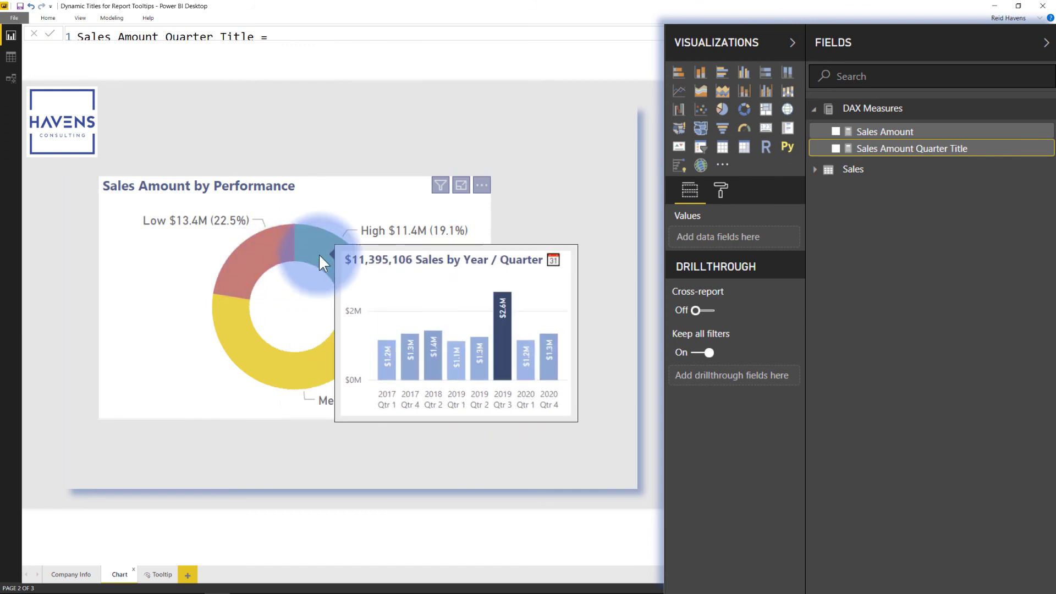
mouse_move(365, 318)
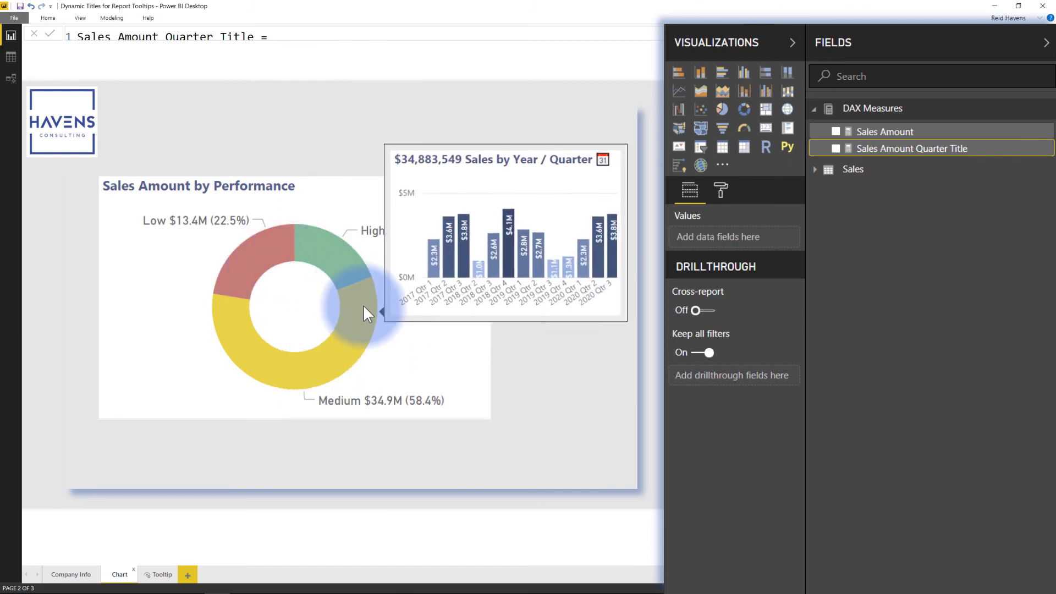
mouse_move(243, 257)
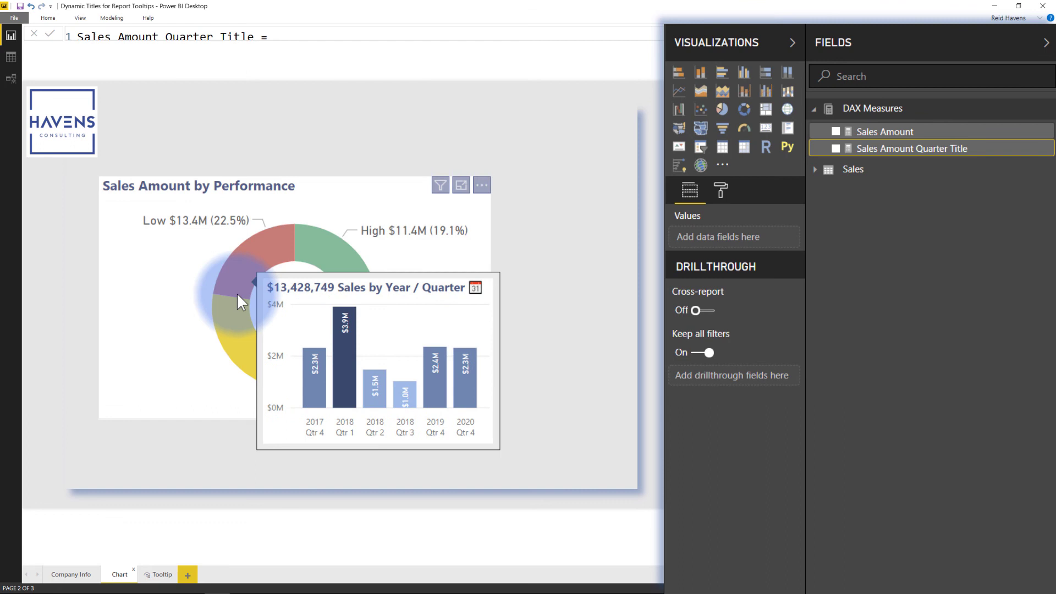
mouse_move(238, 315)
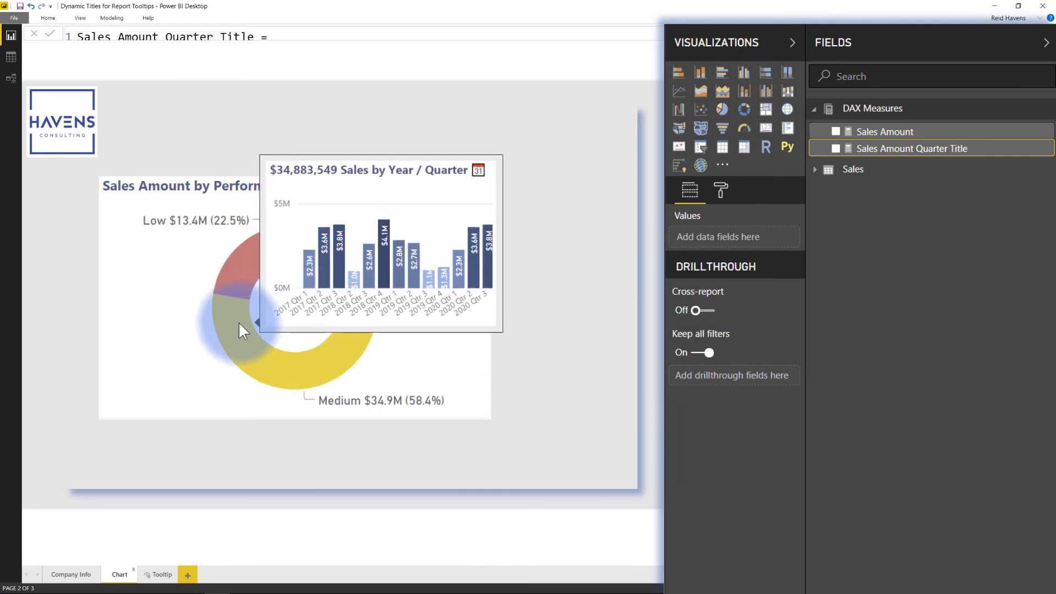